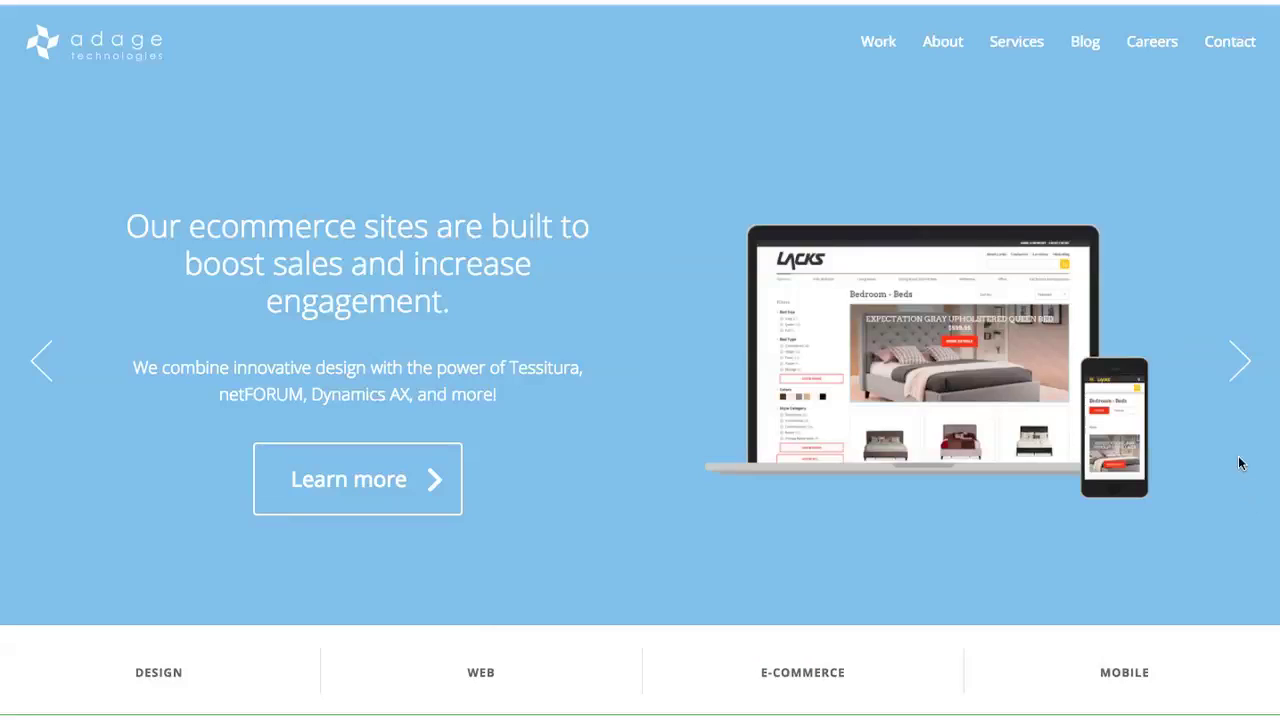
- Advance the hero carousel through the DESIGN, WEB, E-COMMERCE and MOBILE slides
click(1238, 362)
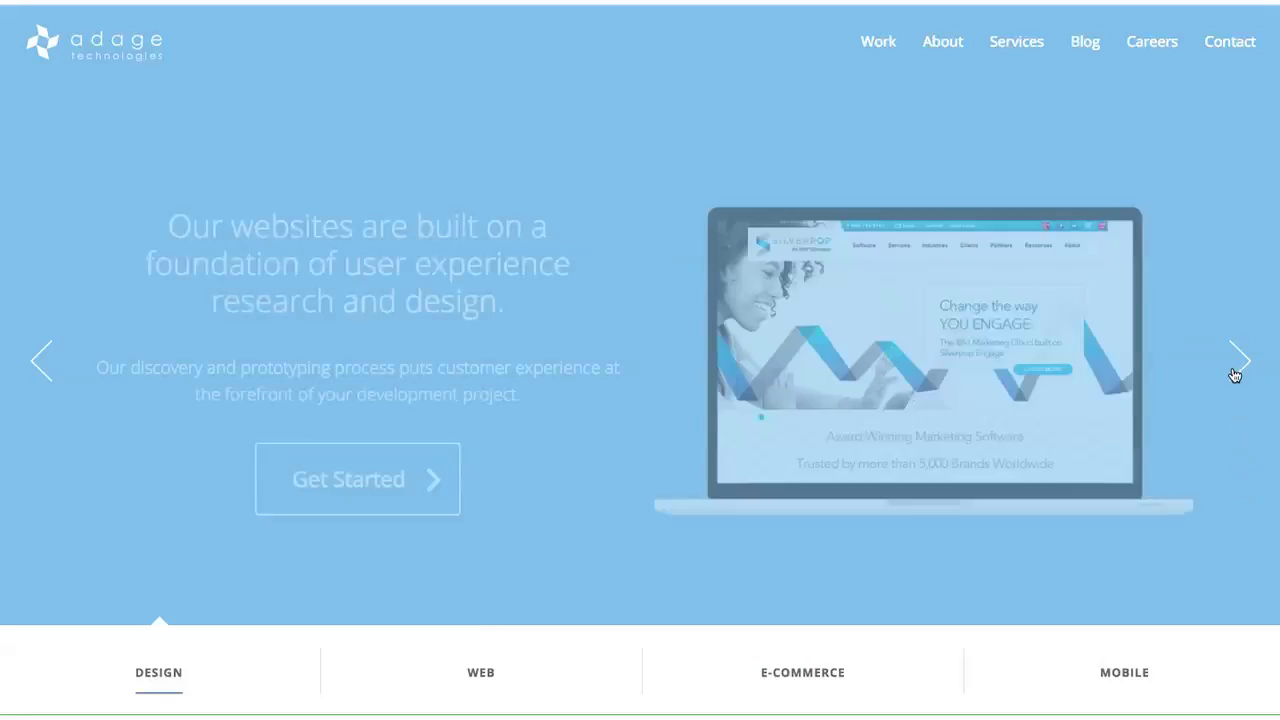
click(1235, 373)
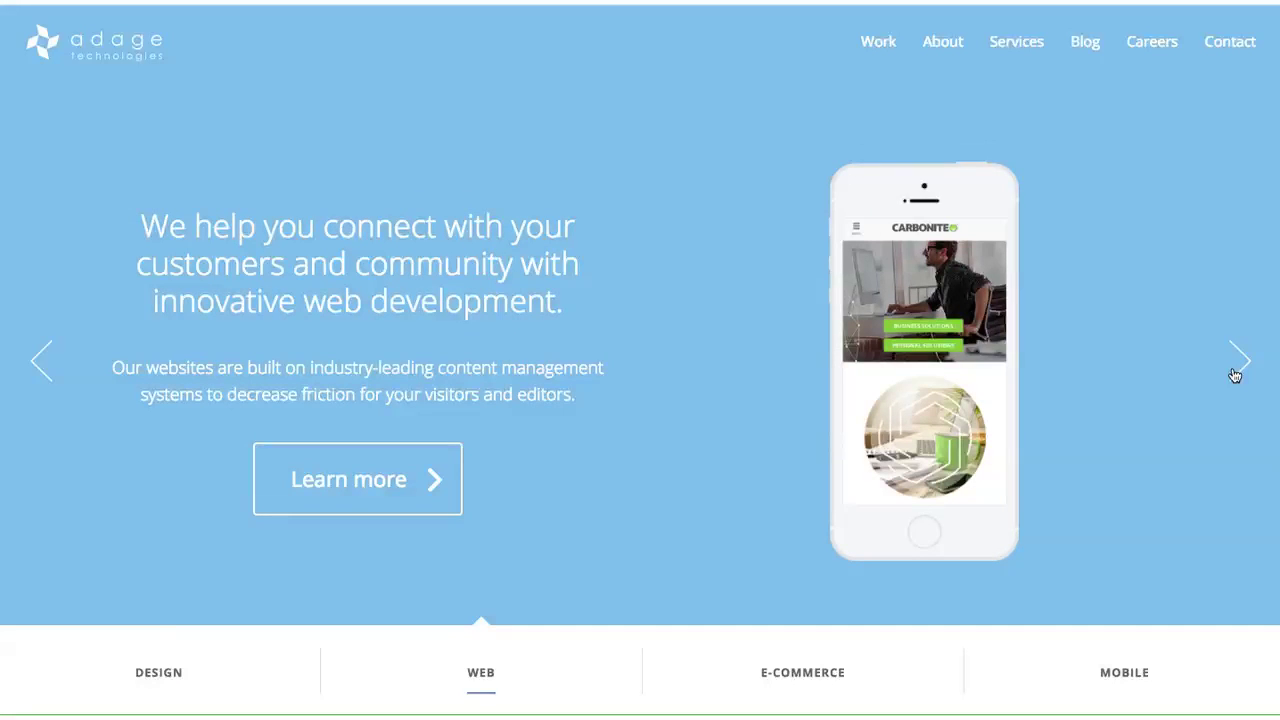
click(1236, 370)
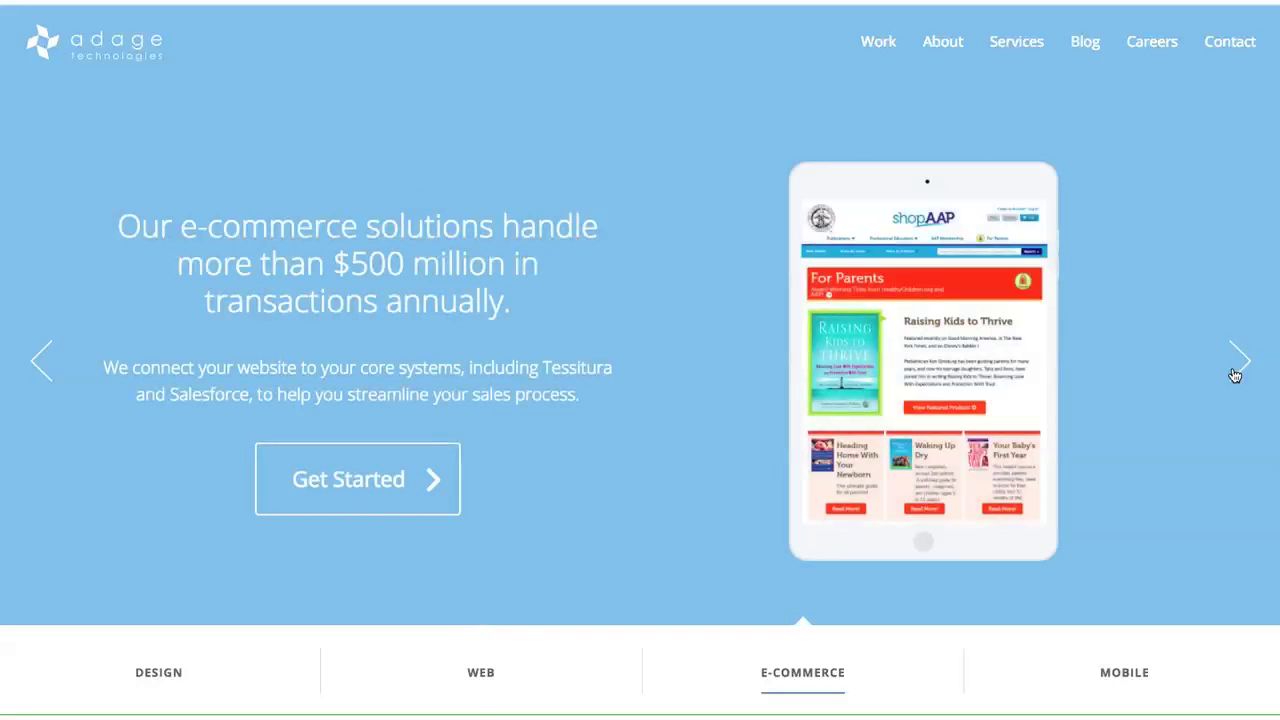
click(1235, 373)
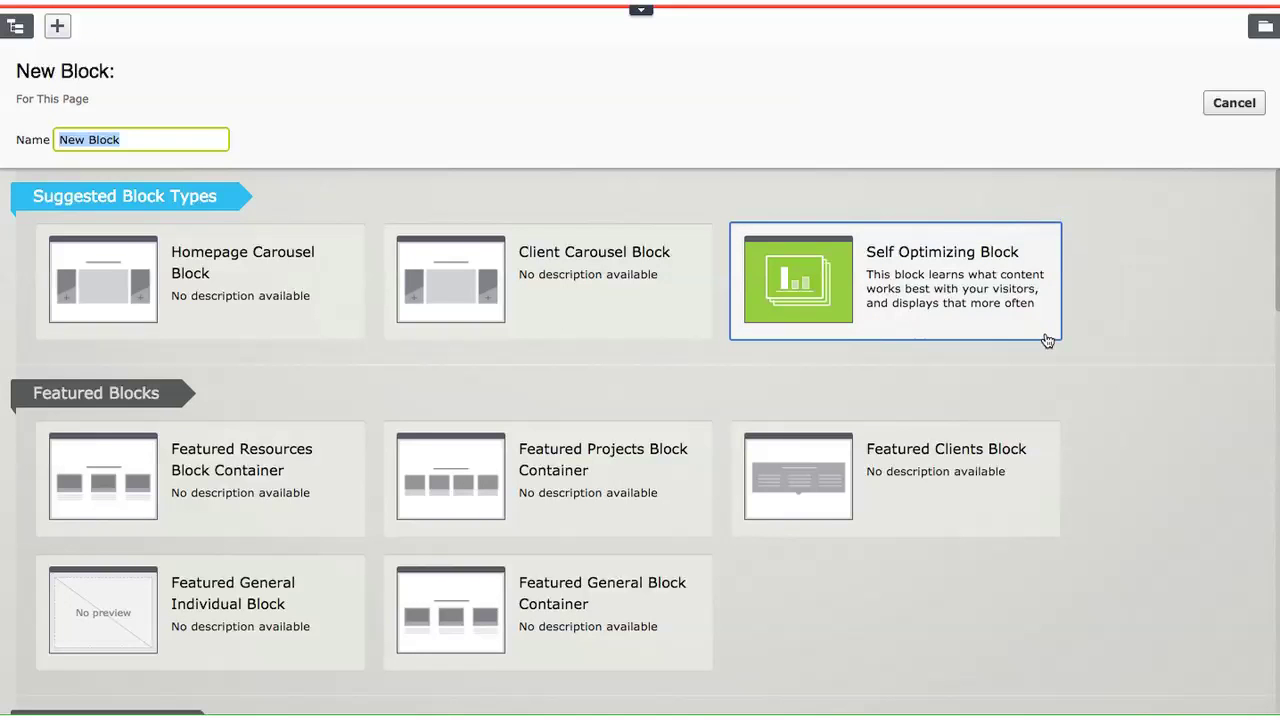
- Pick the Self Optimizing Block card in the New Block type chooser
click(1047, 341)
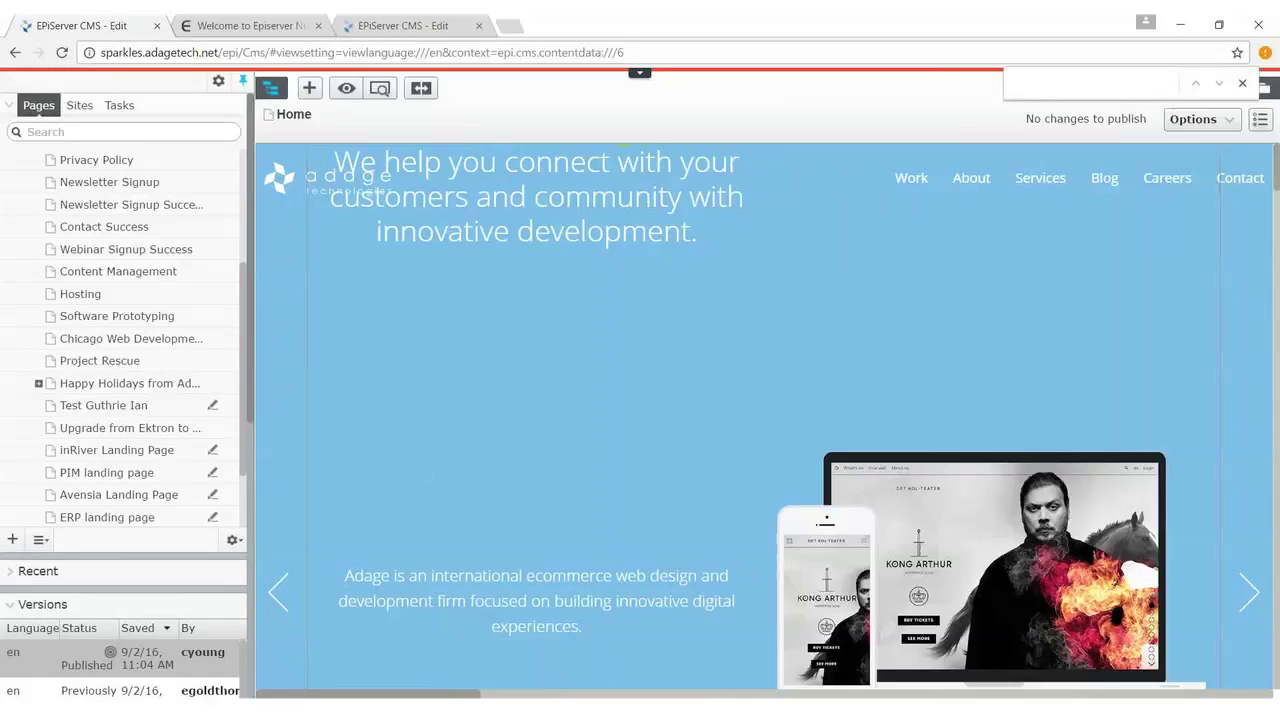
- Create a new hero-area block and choose Self Optimizing Block under Optimization
click(591, 409)
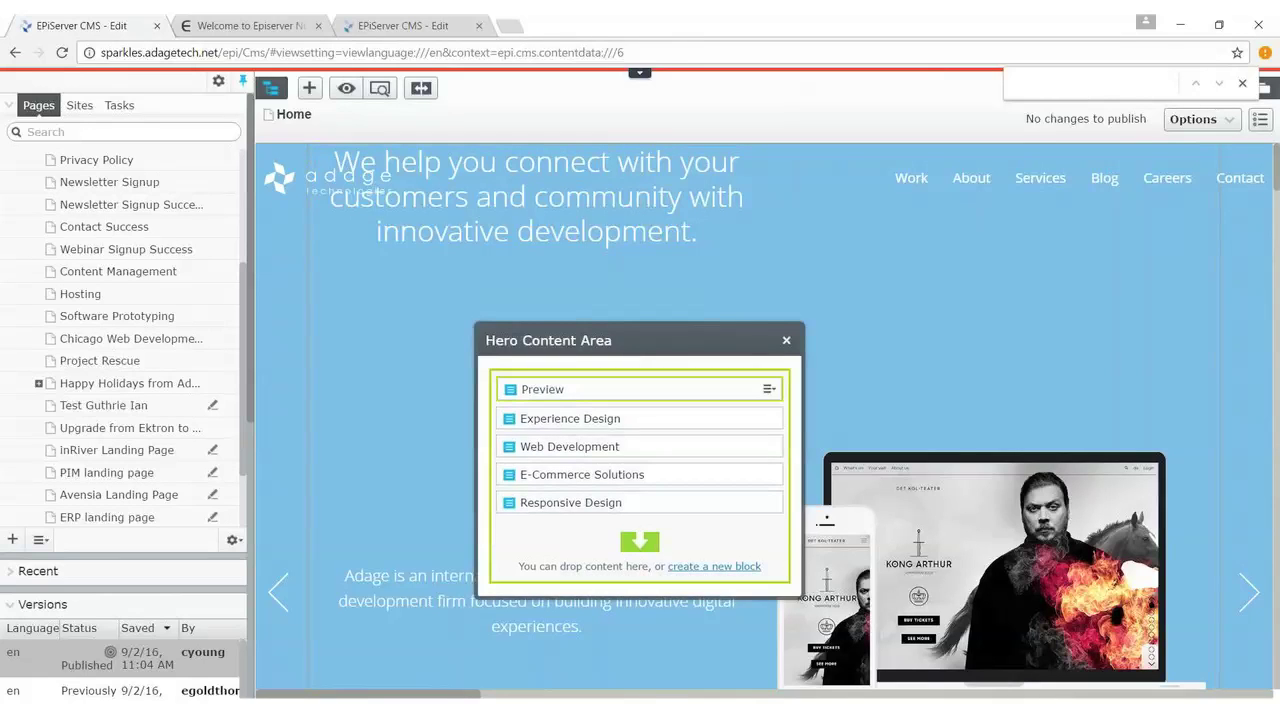
click(731, 490)
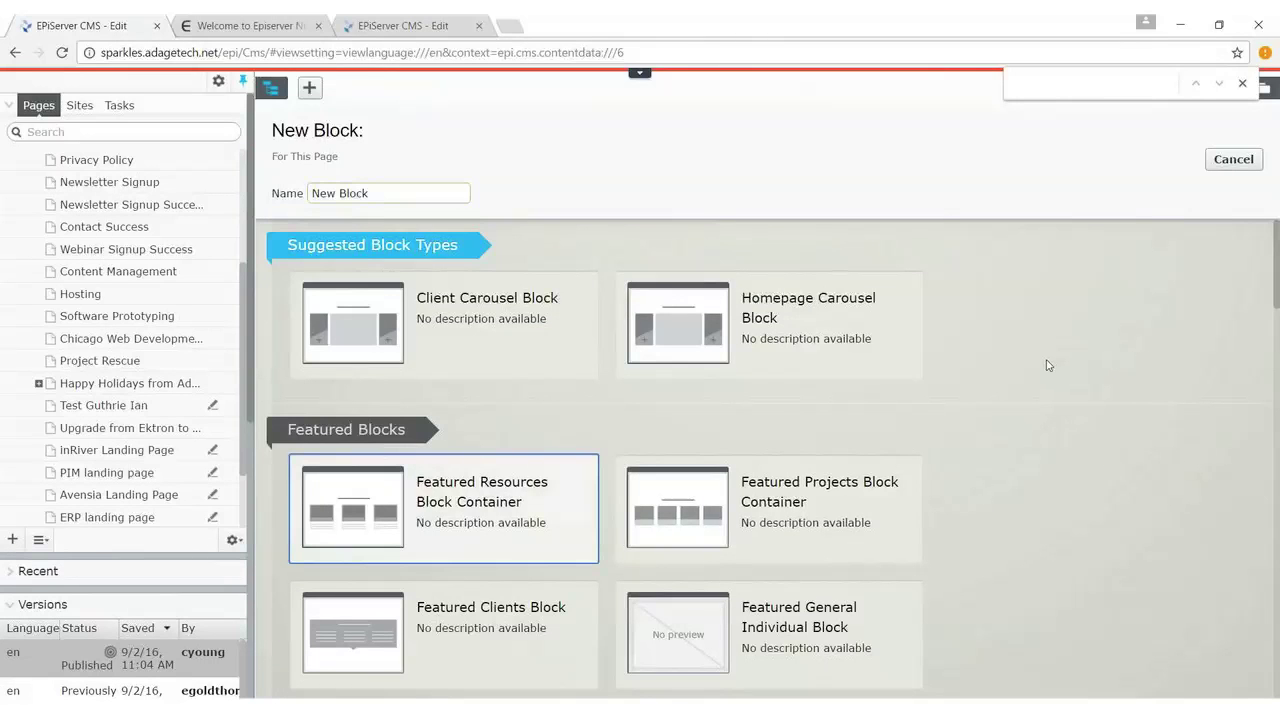
scroll(997, 406, down, 5)
scroll(997, 406, down, 15)
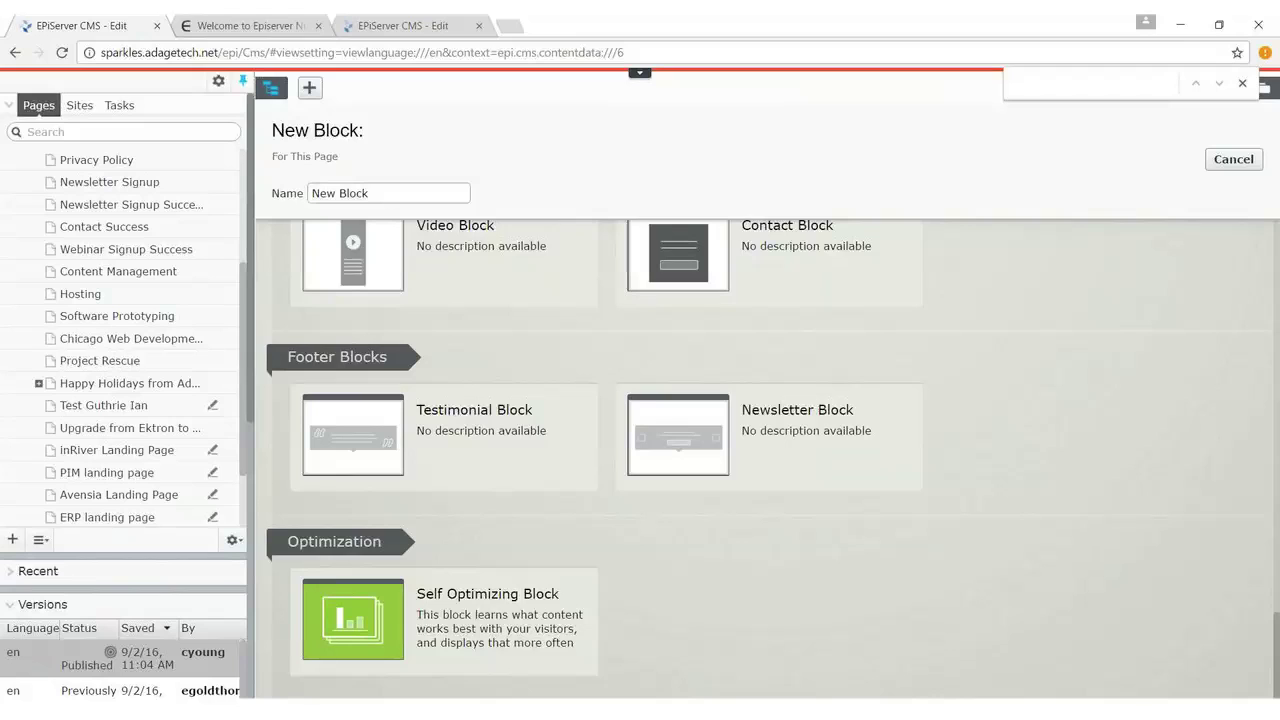
click(462, 600)
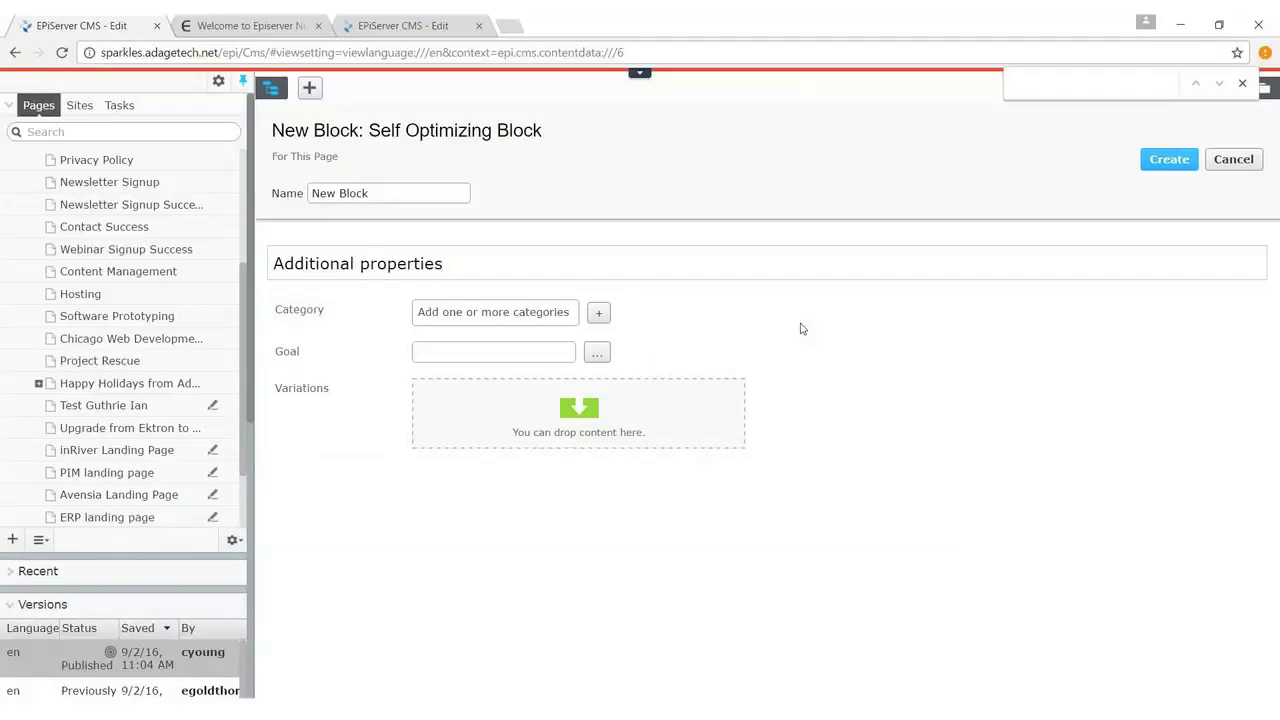
- Replace the default block name with 'My Optimized Block'
click(421, 200)
key(ctrl+a)
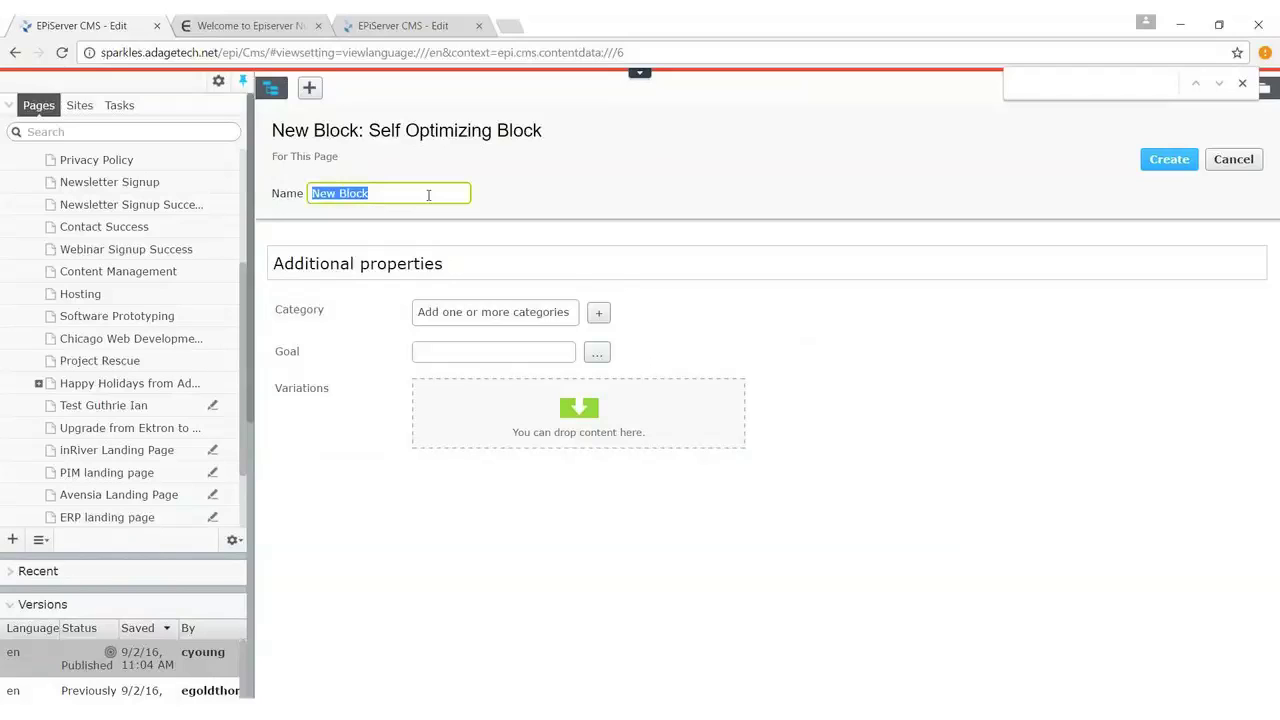
text(My Optimized Bloc)
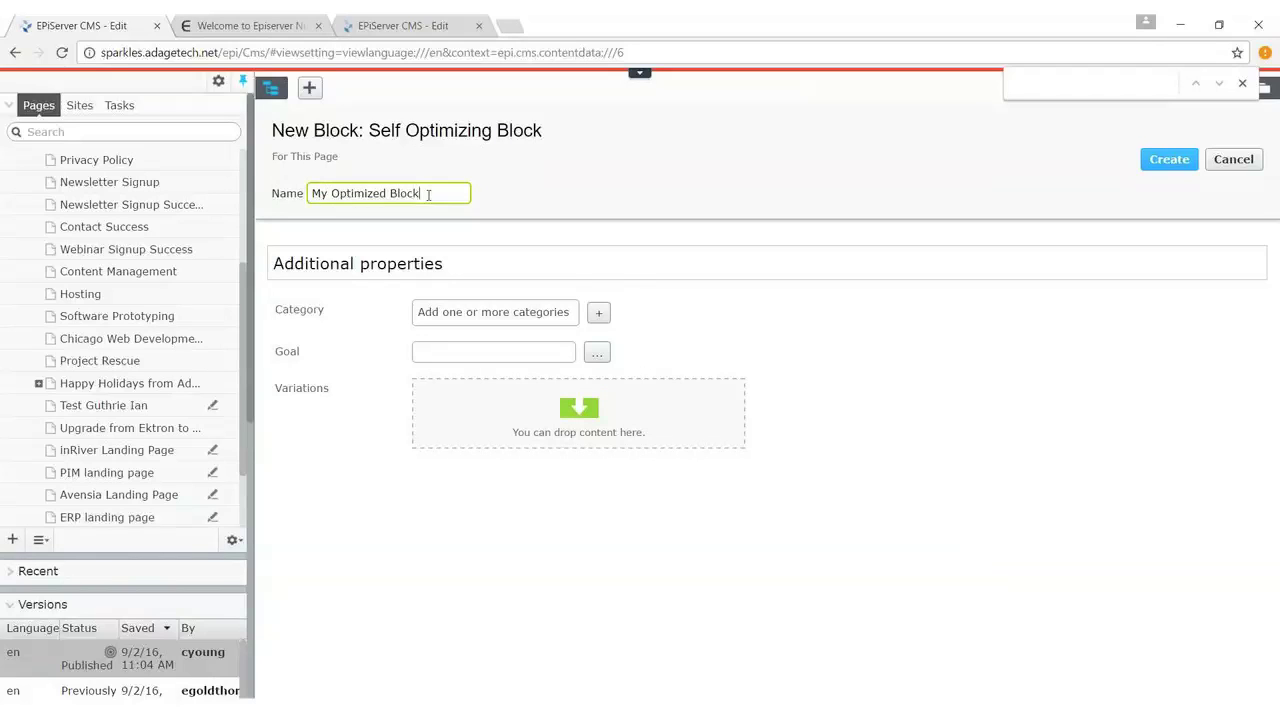
- Set the About page as the block's goal and create the block
click(563, 349)
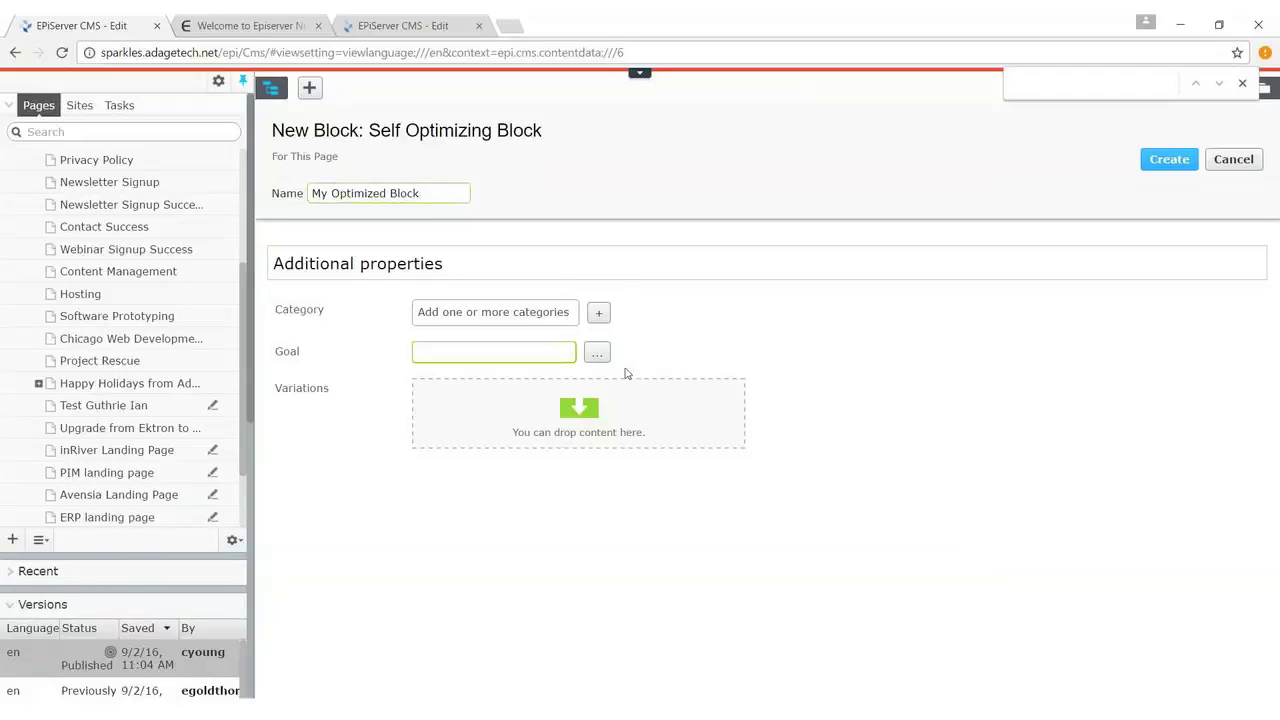
click(597, 352)
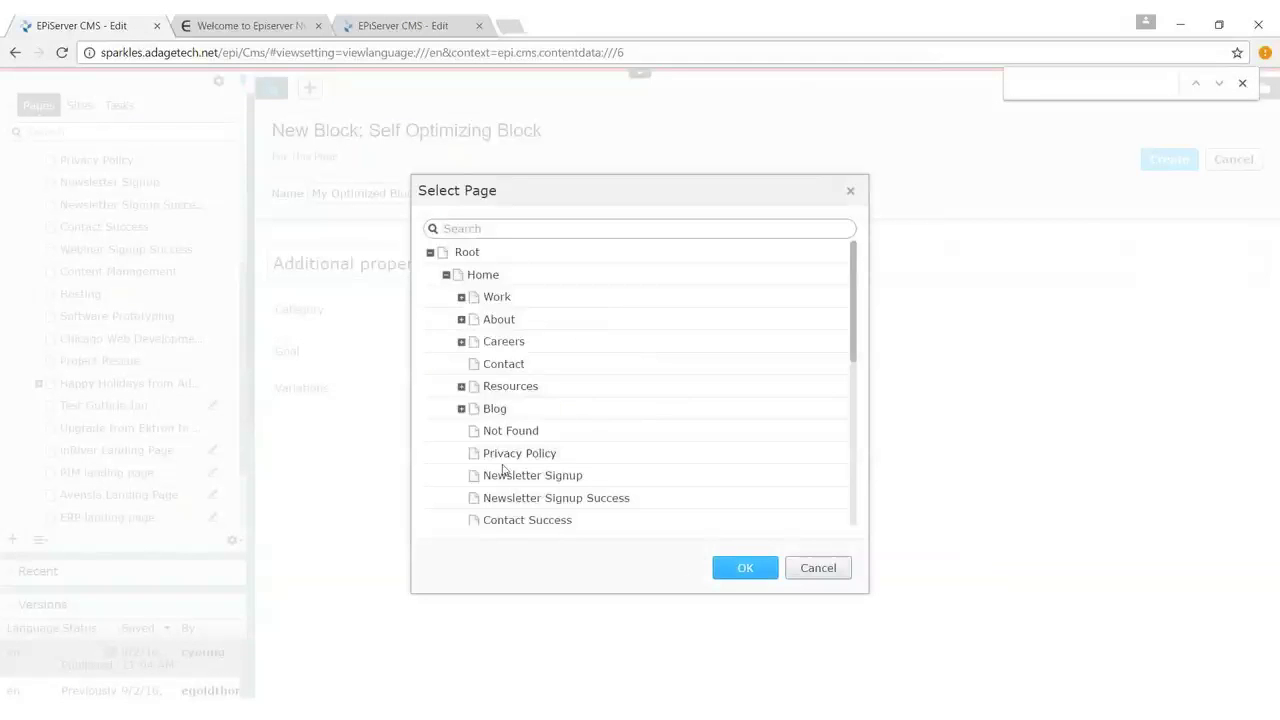
click(498, 326)
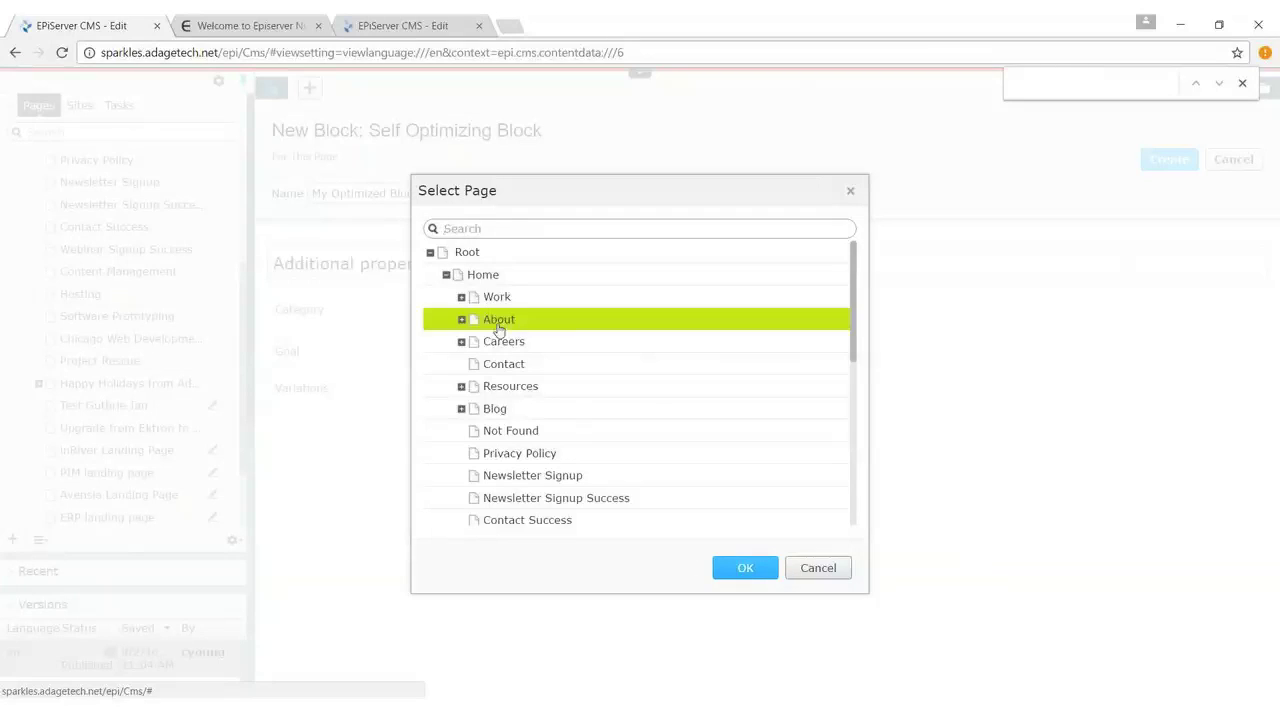
click(760, 571)
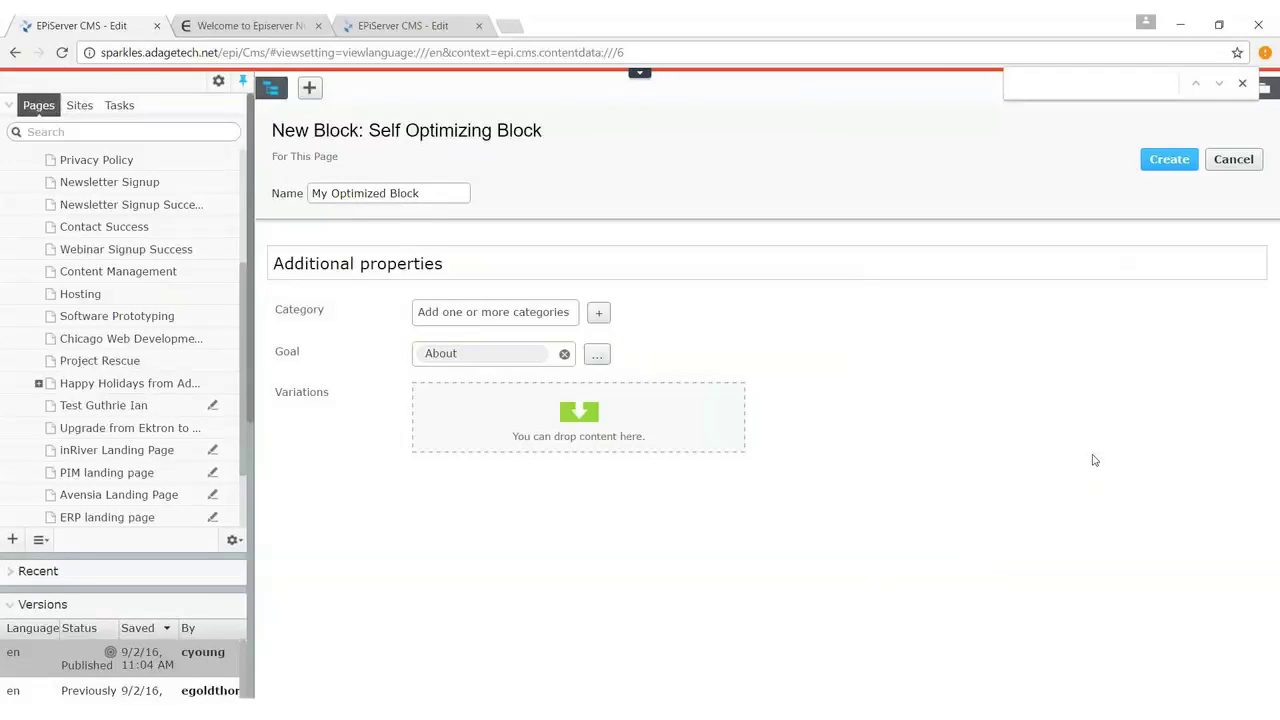
click(1169, 159)
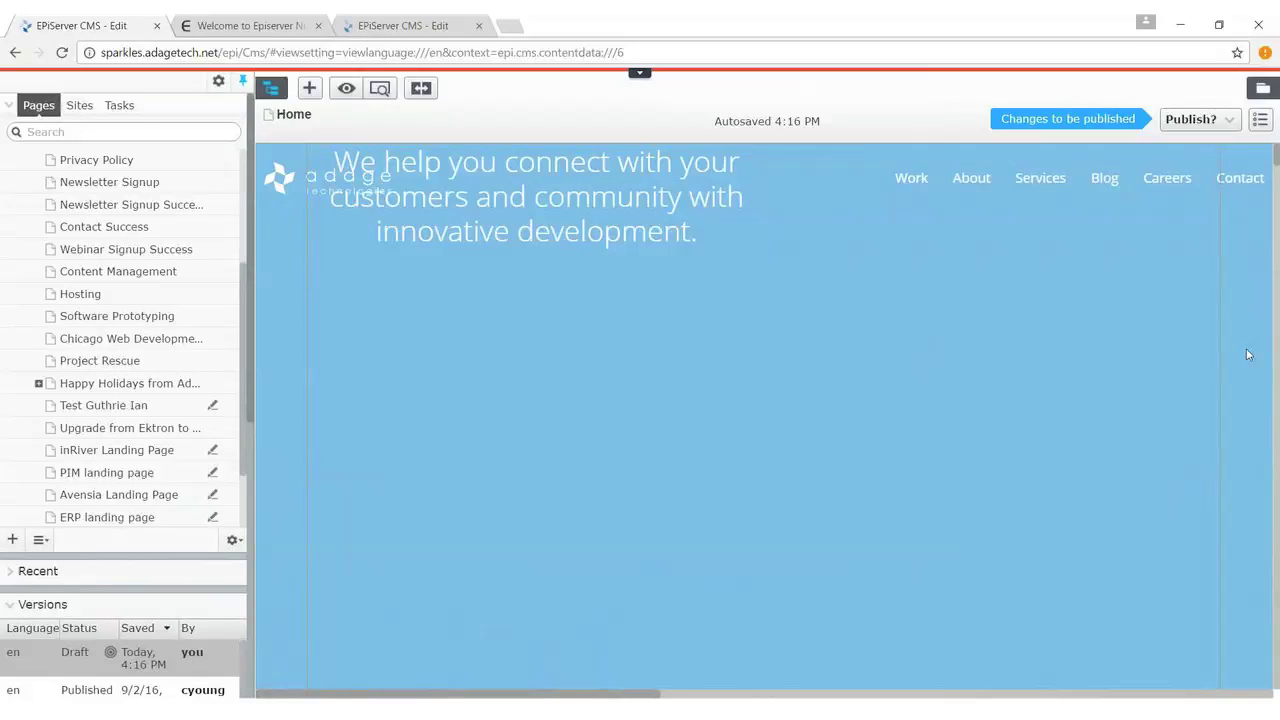
- Scroll down to the new optimized block in the hero area and open its context menu
scroll(1266, 355, down, 1)
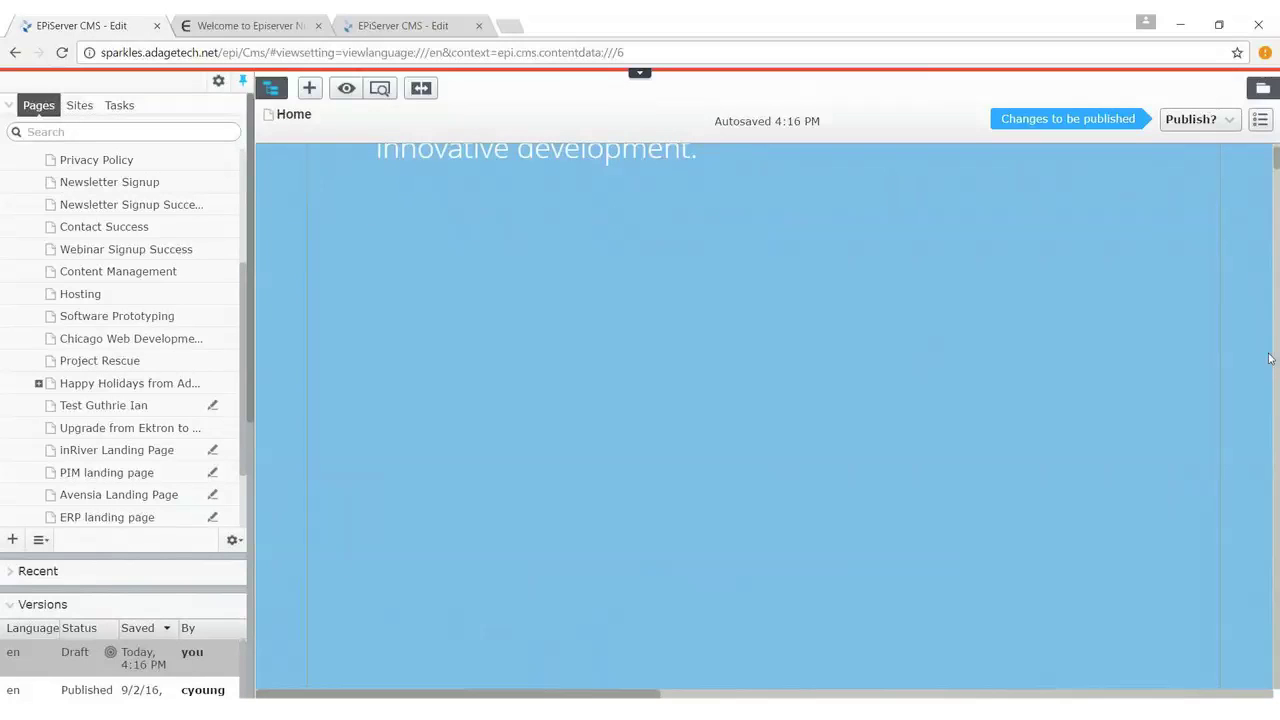
scroll(1251, 342, down, 10)
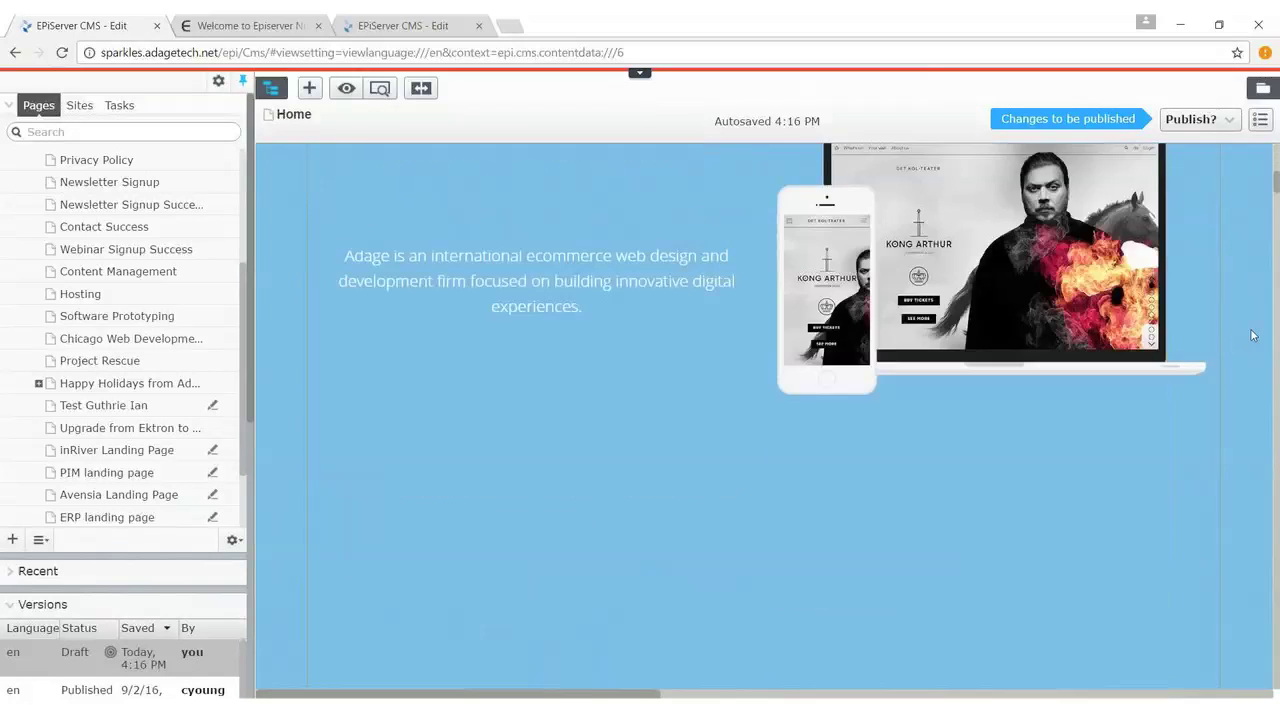
scroll(1249, 334, down, 10)
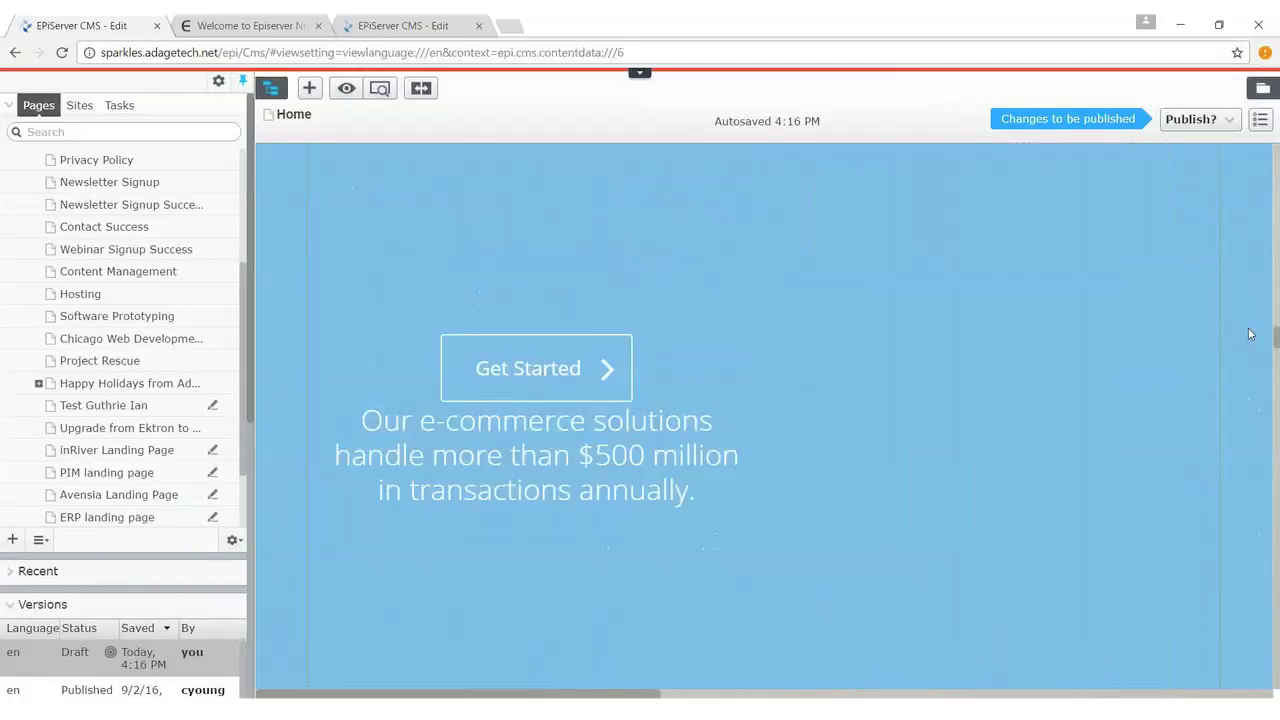
scroll(1249, 334, down, 10)
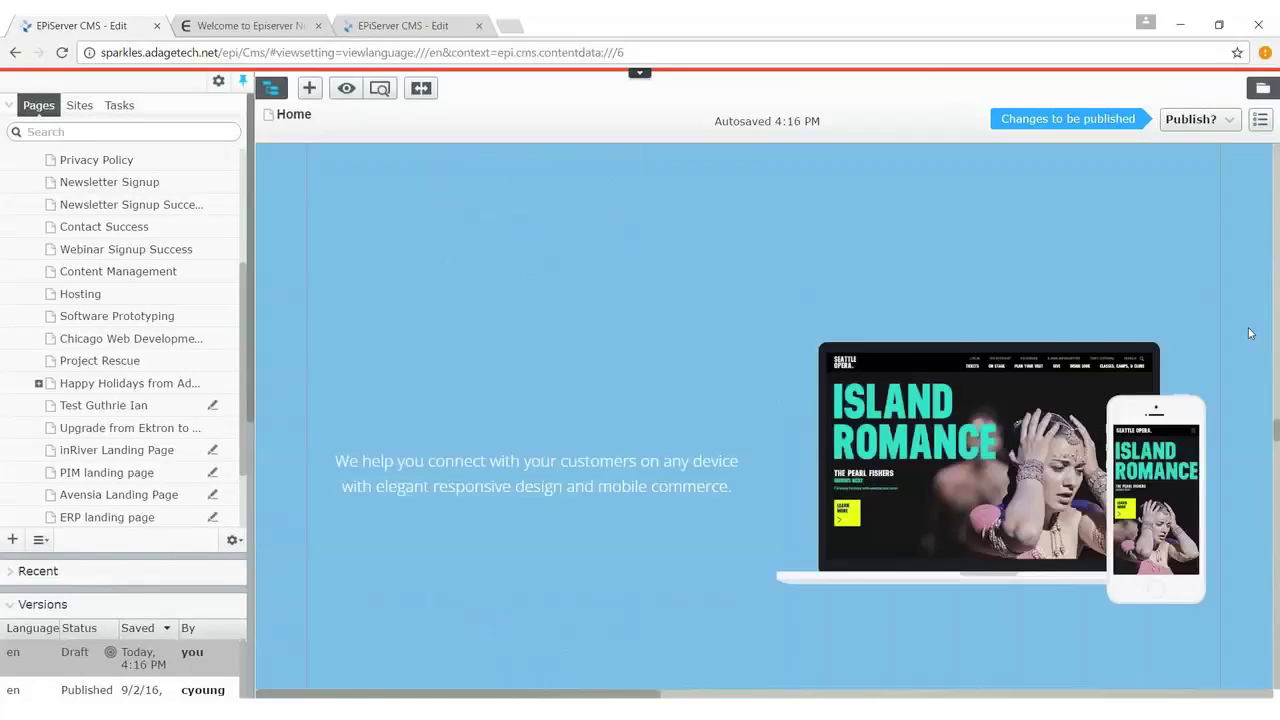
scroll(1248, 333, down, 1)
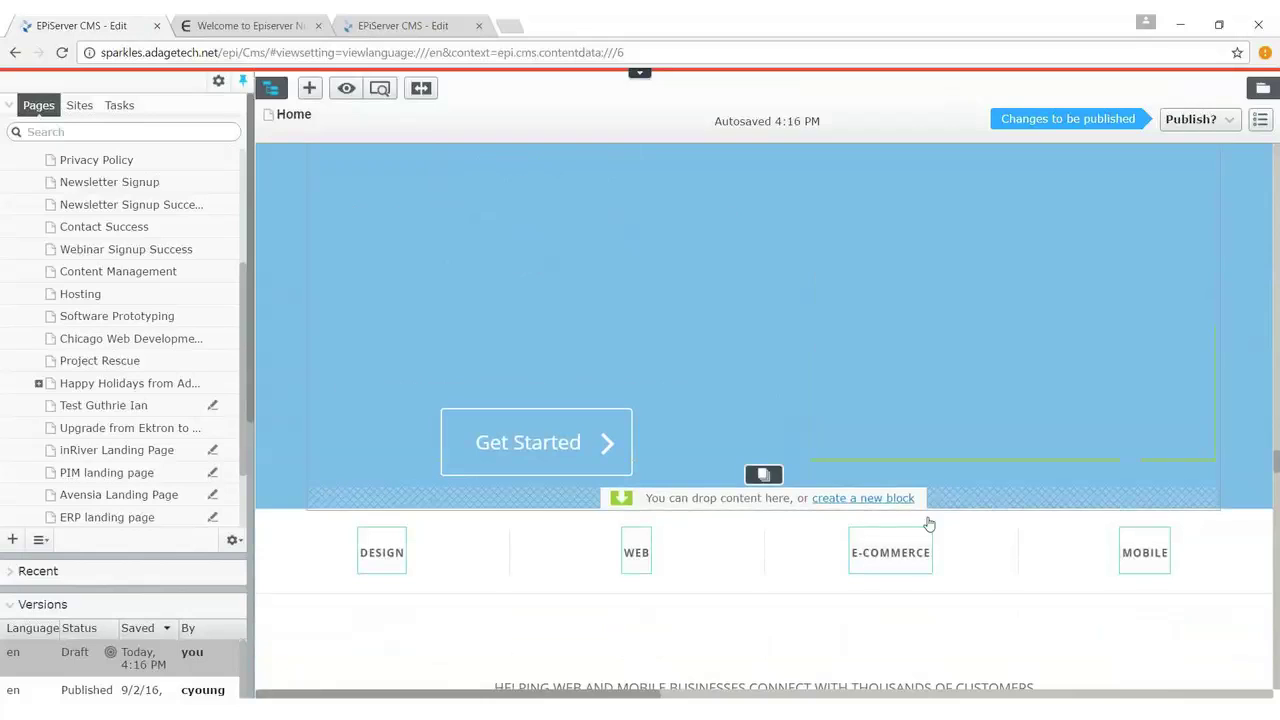
mouse_move(748, 480)
click(1203, 477)
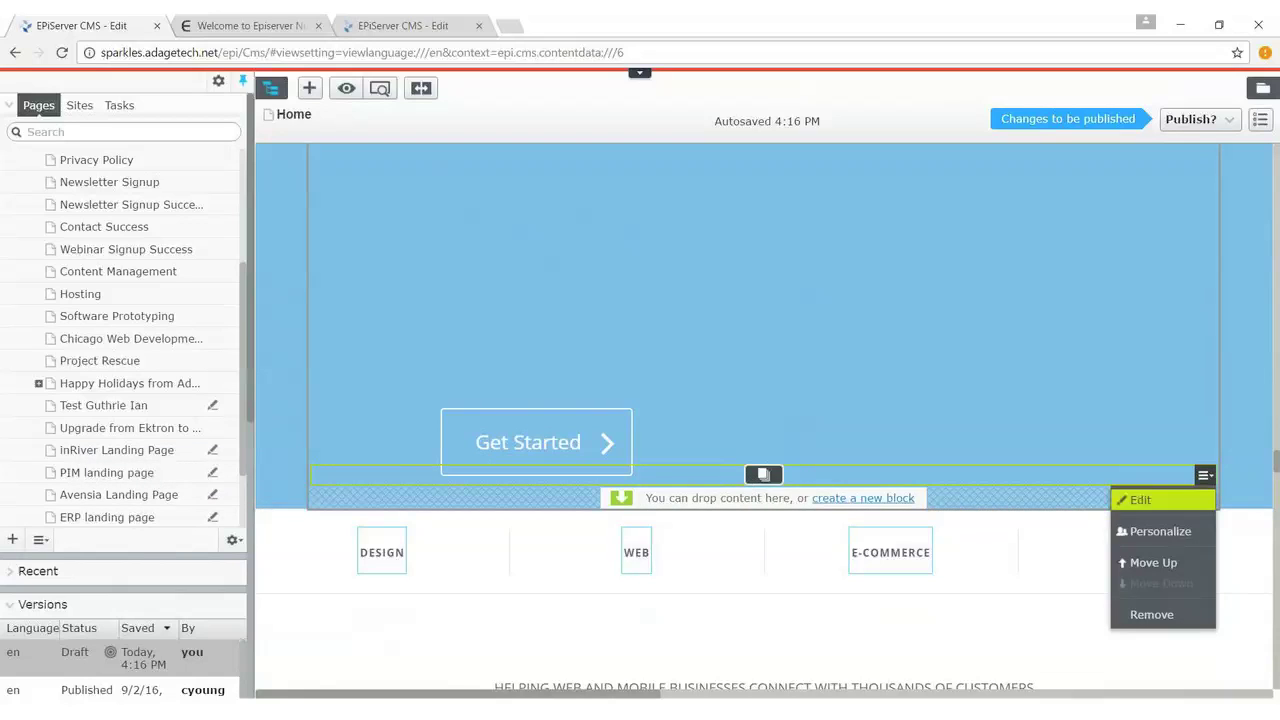
- Edit My Optimized Block and add the Experience Design carousel block as a variant
click(1140, 497)
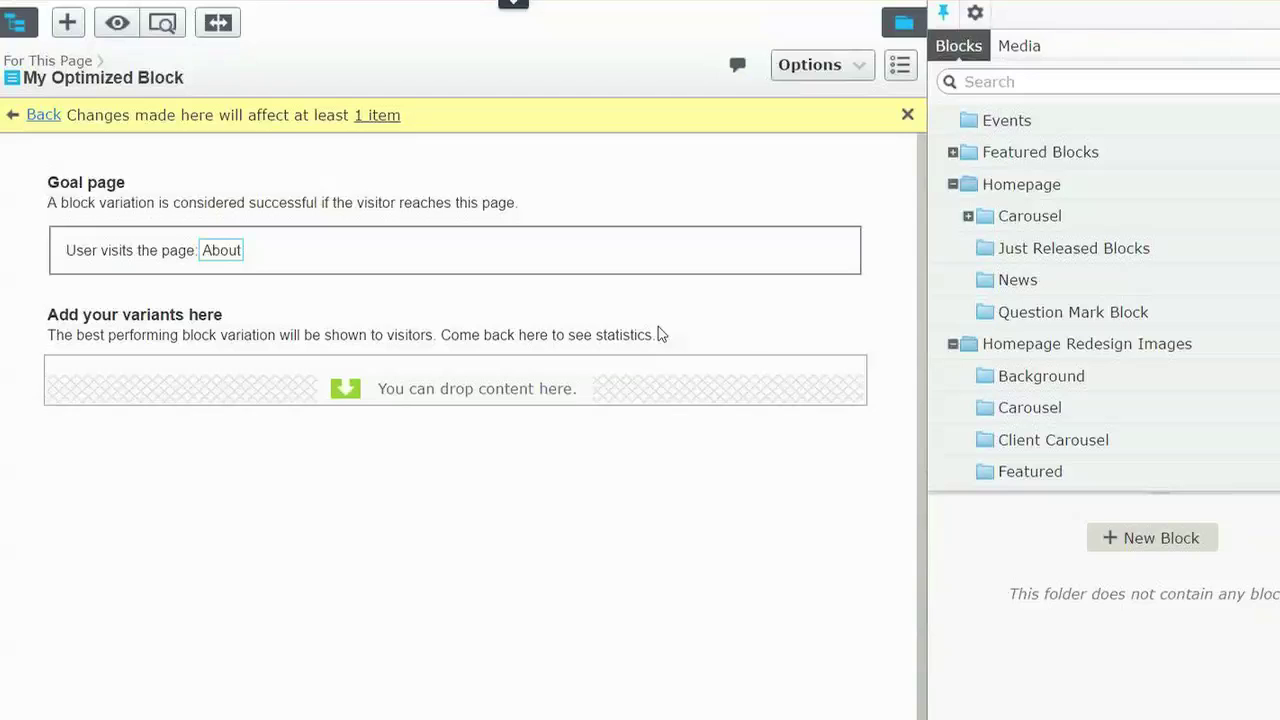
scroll(1050, 360, down, 2)
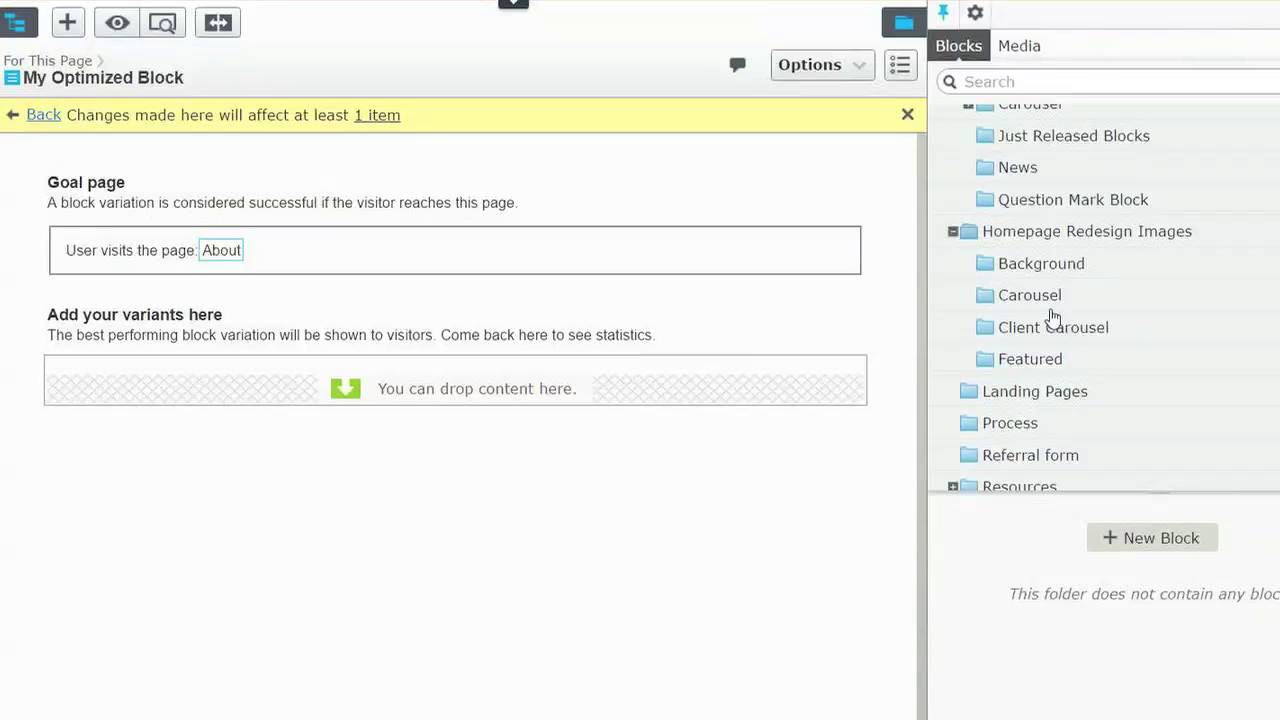
click(1040, 298)
click(1036, 516)
drag(1038, 520, 190, 380)
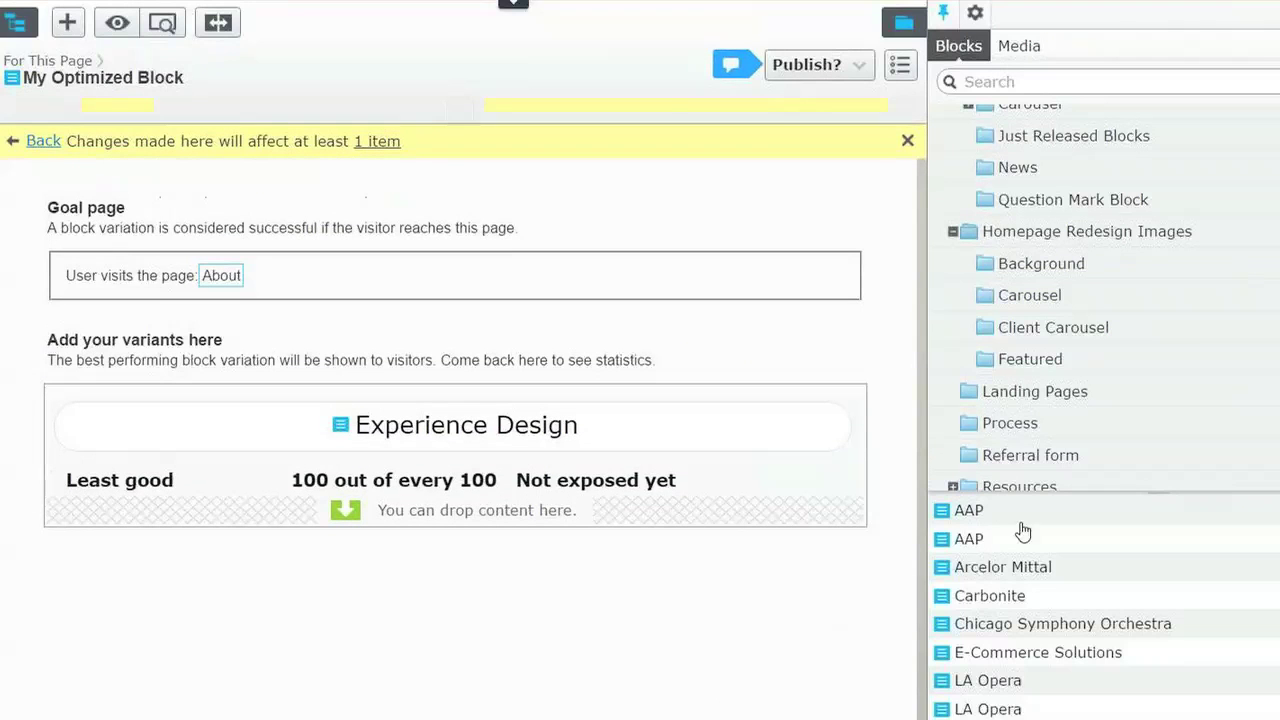
- Add the Web Development carousel block as the second variant
scroll(1015, 300, down, 1)
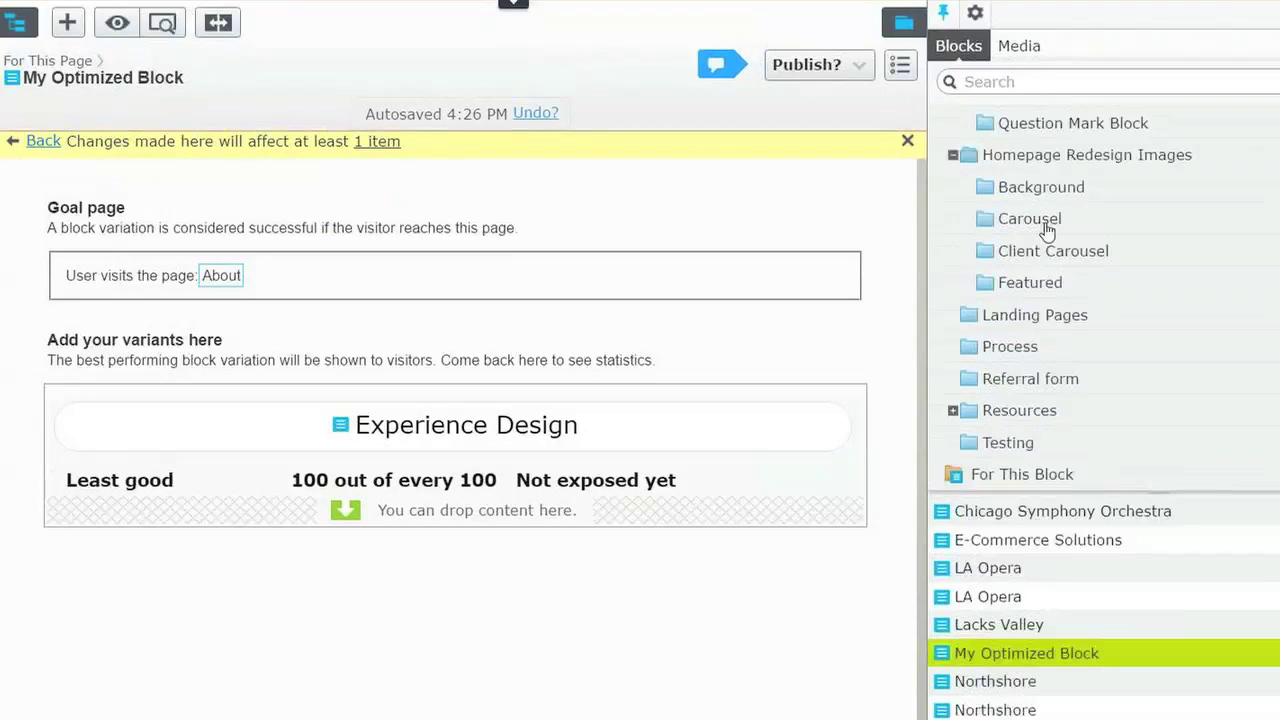
click(1034, 229)
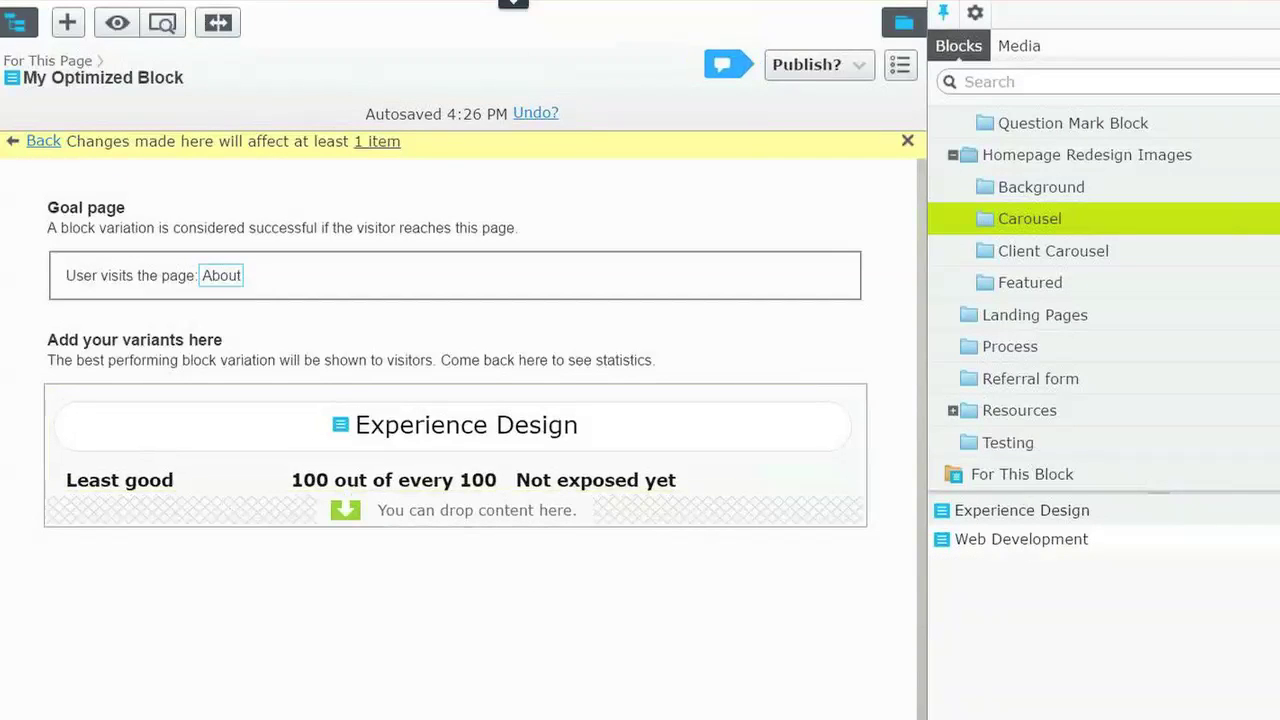
drag(1015, 557, 149, 514)
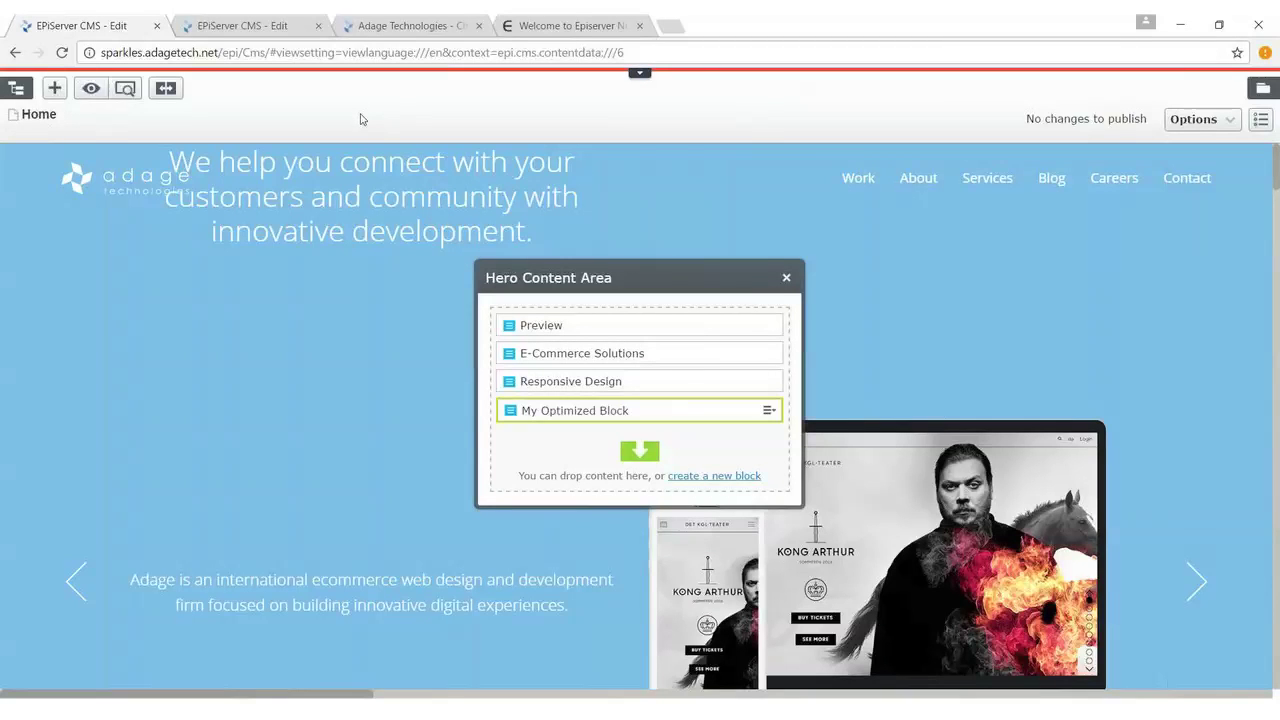
- In the live site's edit tab, open the 10-28-16 Splash Slide Test block and review its variant statistics
click(213, 22)
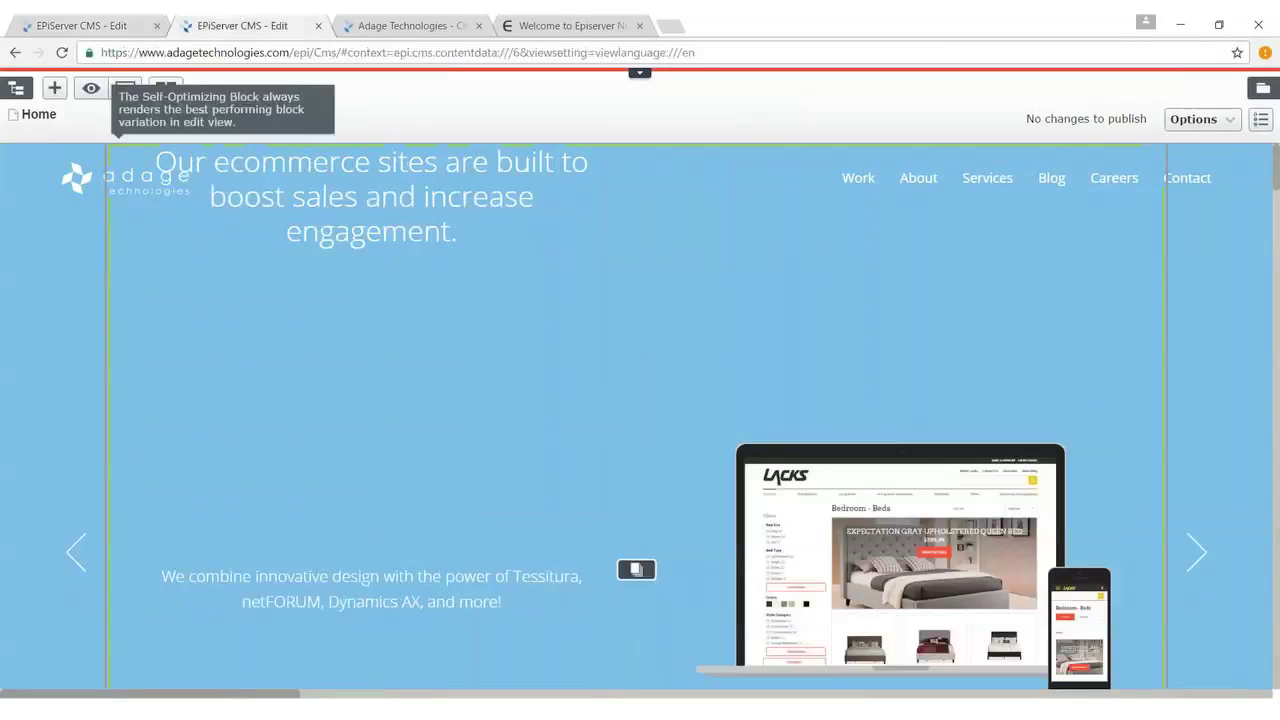
click(649, 288)
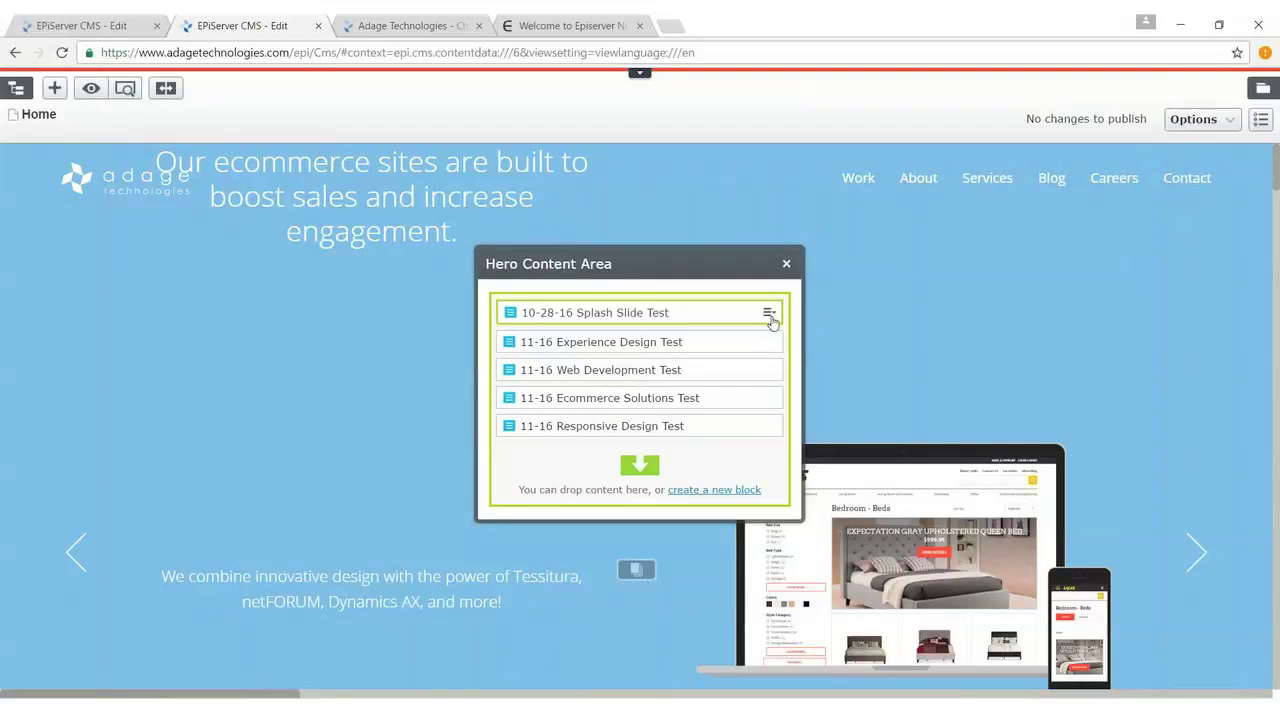
click(771, 314)
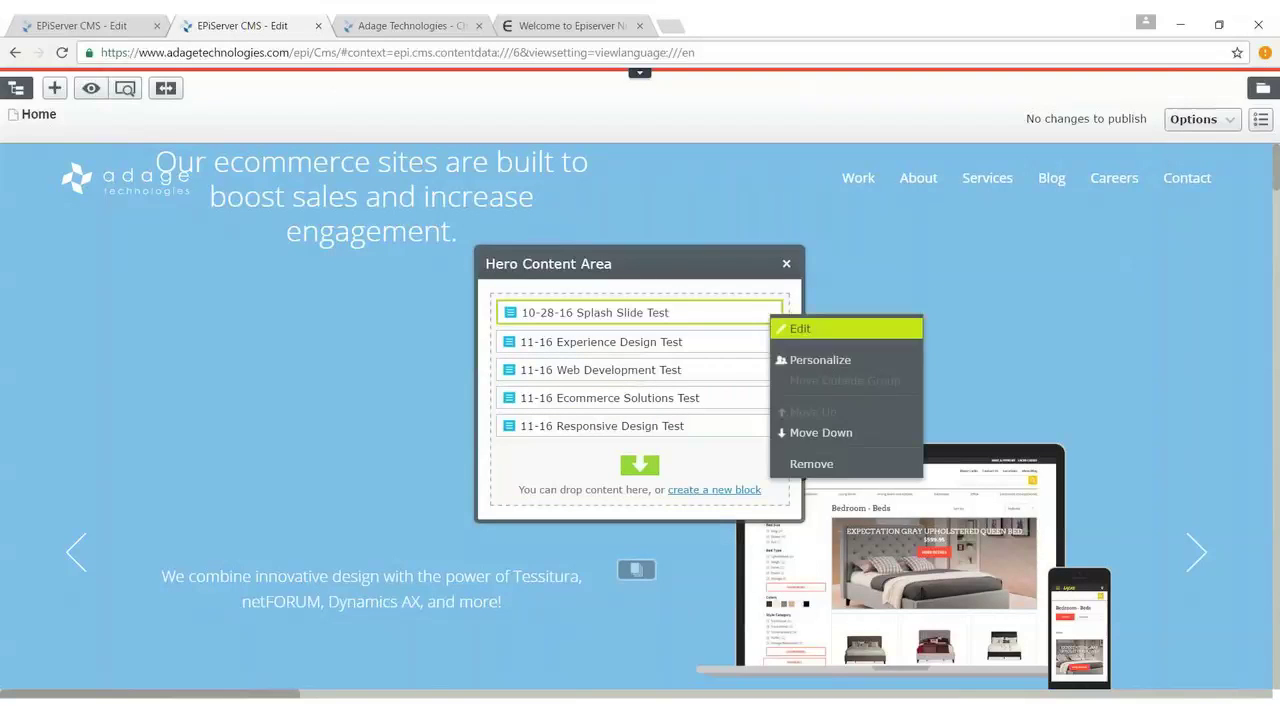
click(798, 330)
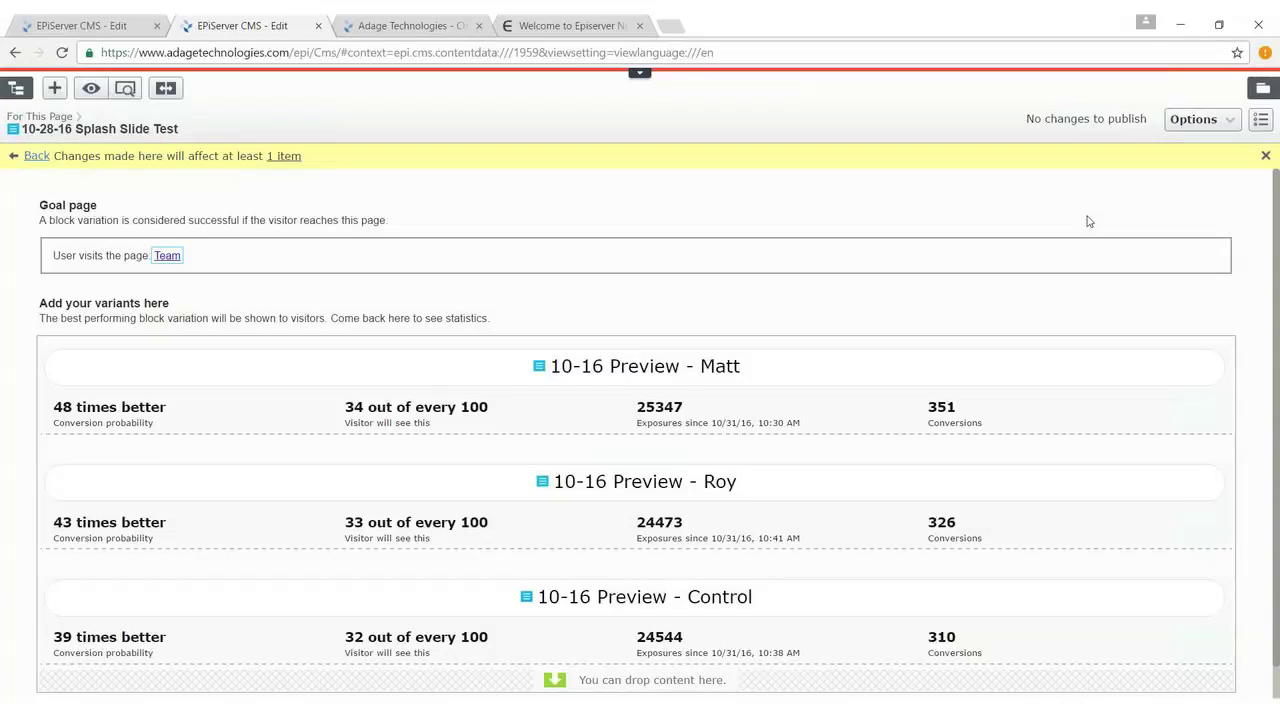
scroll(960, 390, down, 1)
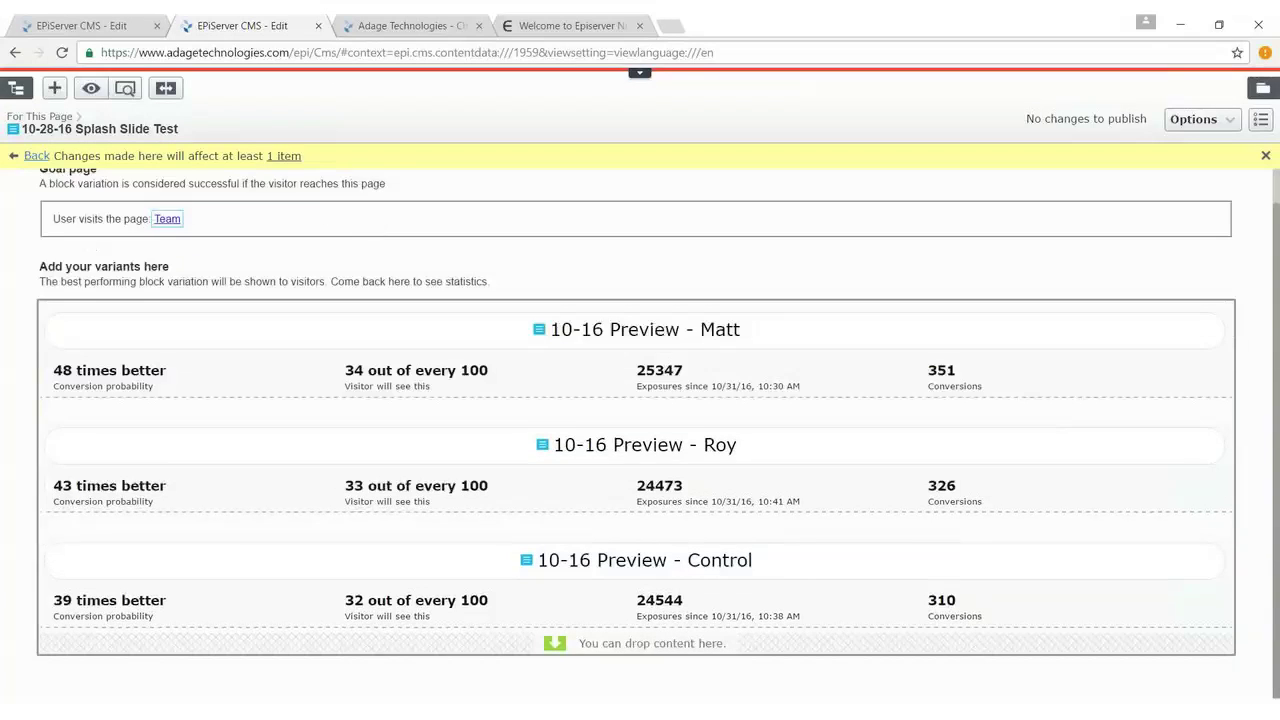